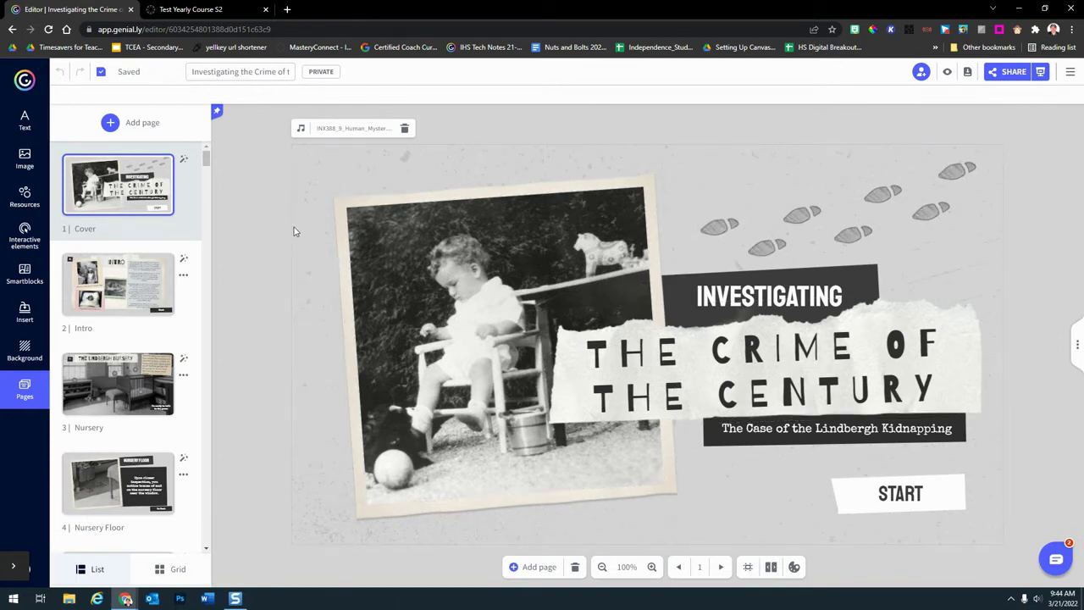
Download the breakout as a SCORM package using the Progress preset at 100%.
drag(206, 159, 206, 433)
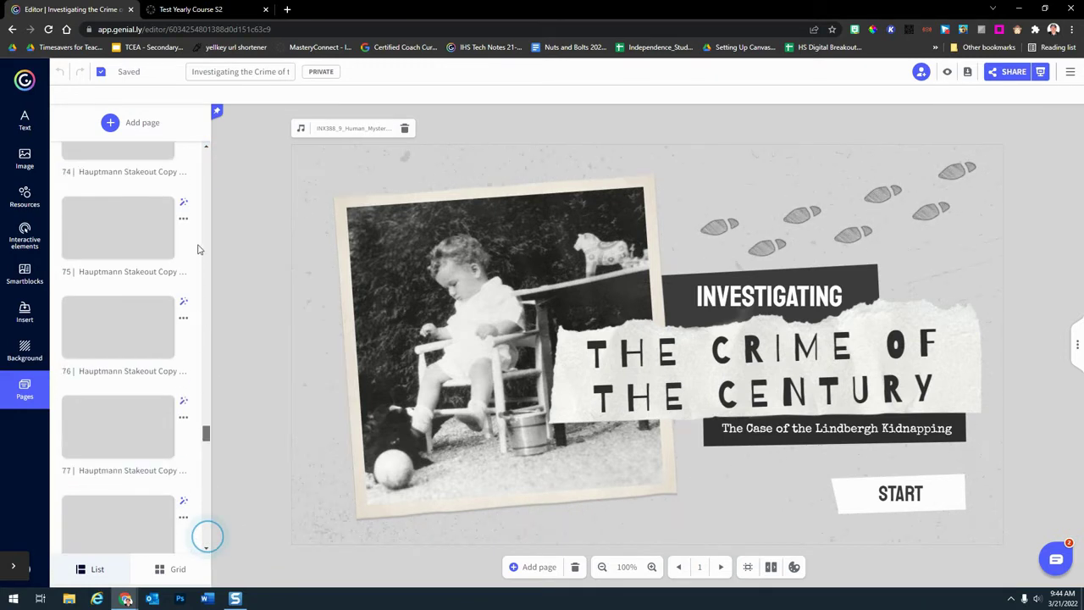
drag(211, 176, 212, 157)
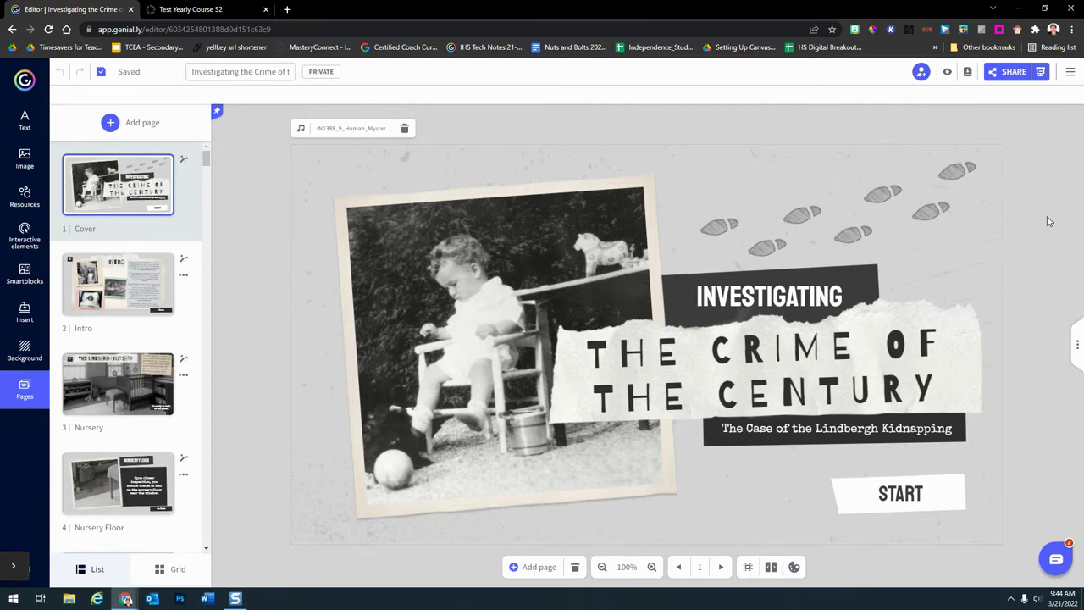
click(1071, 72)
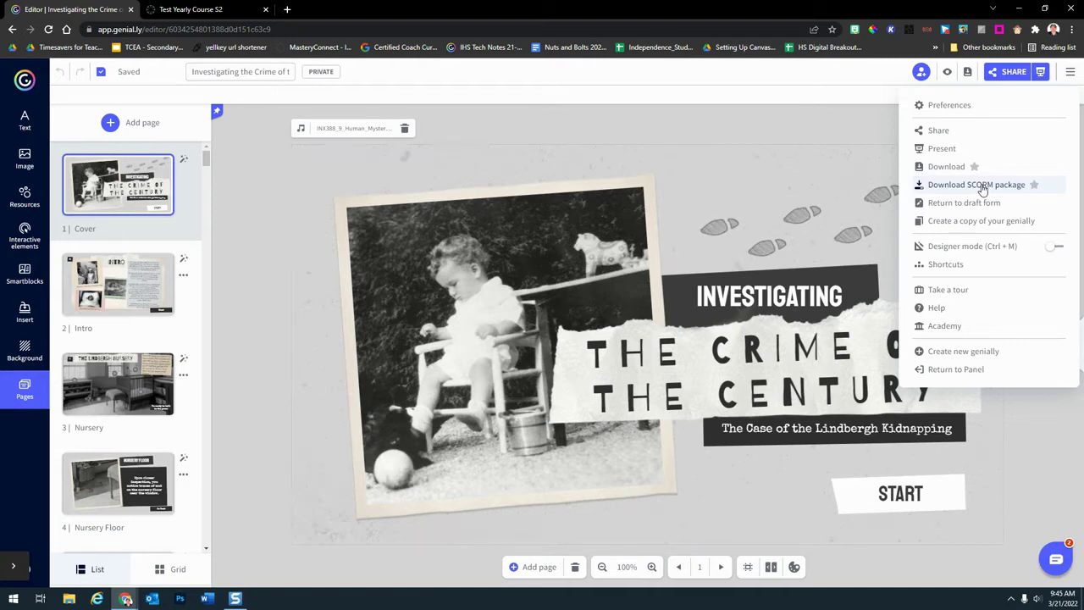
click(981, 184)
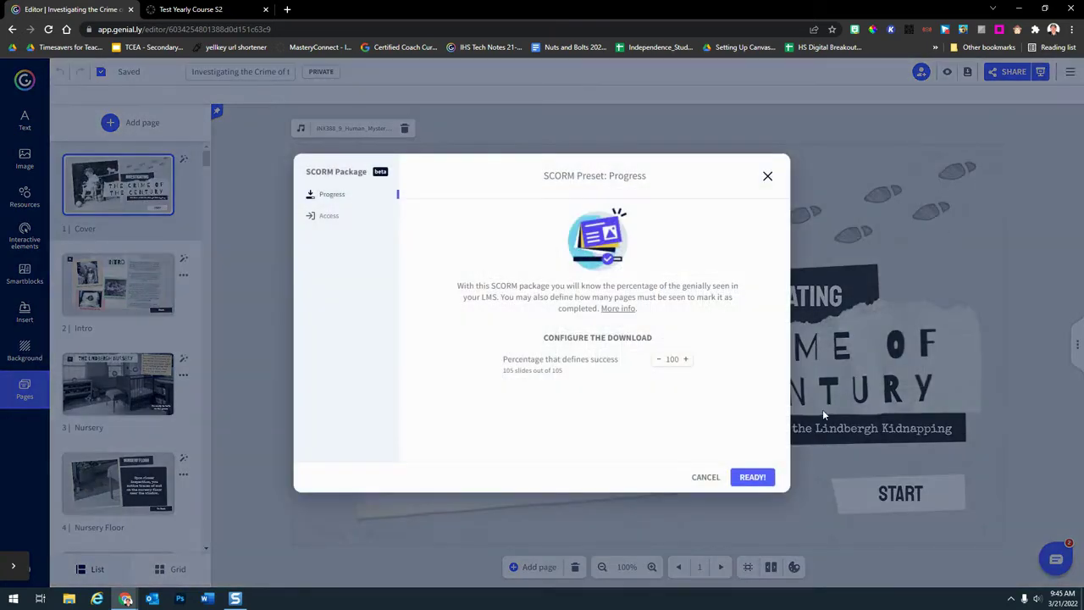
click(753, 479)
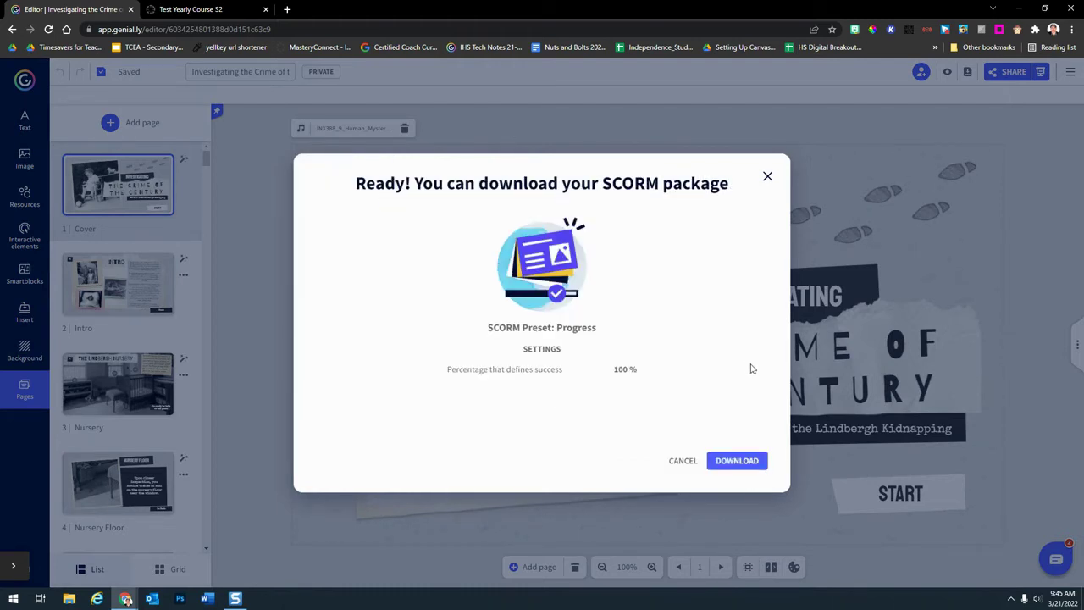
click(737, 460)
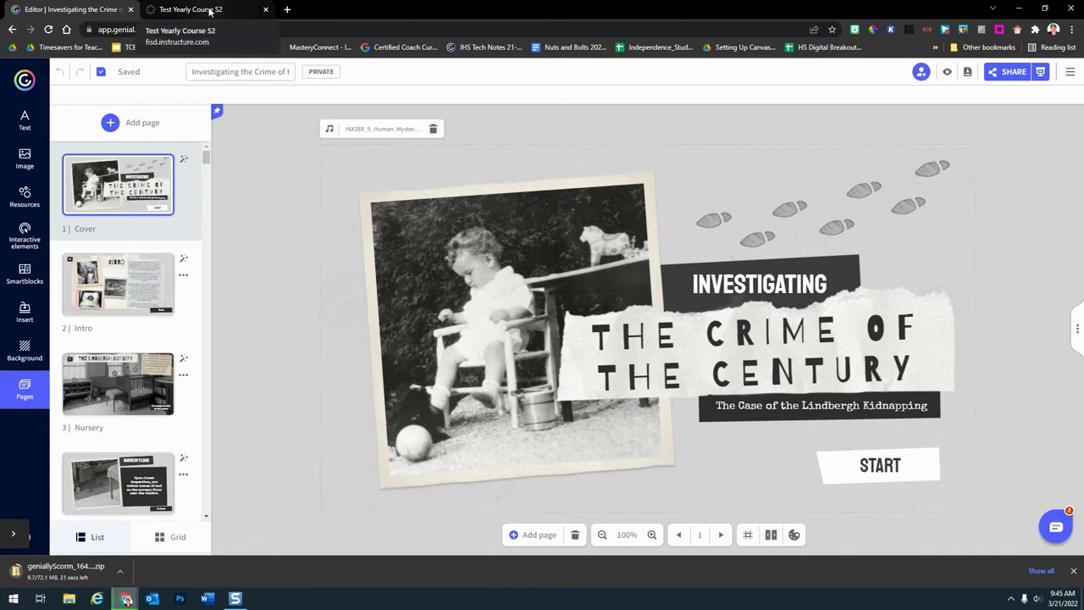
Switch to the Test Yearly Course S2 home page in Canvas.
click(209, 11)
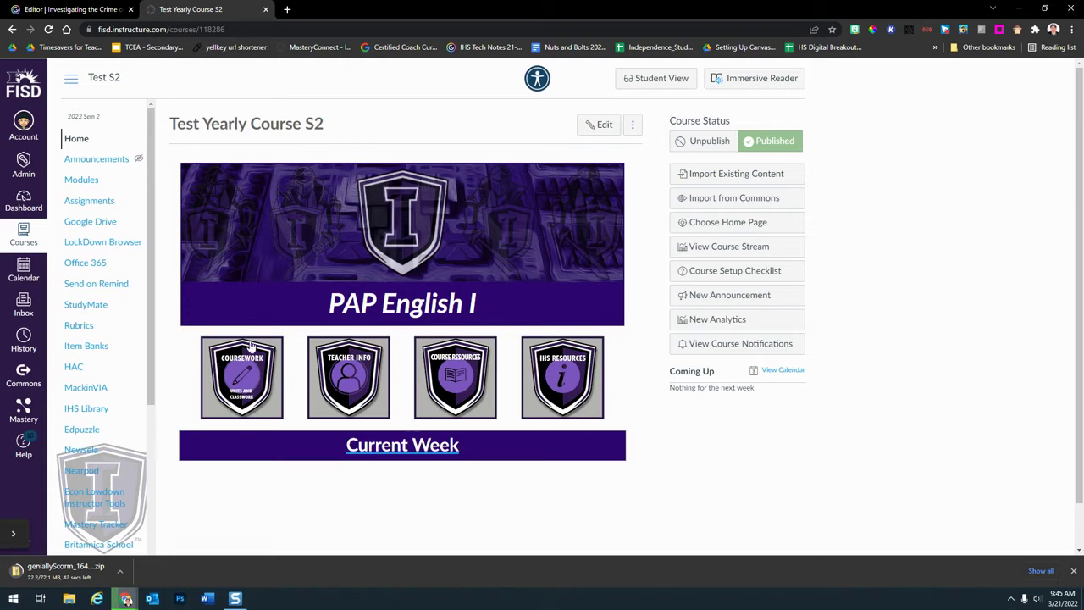
scroll(126, 354, down, 2)
scroll(125, 354, down, 2)
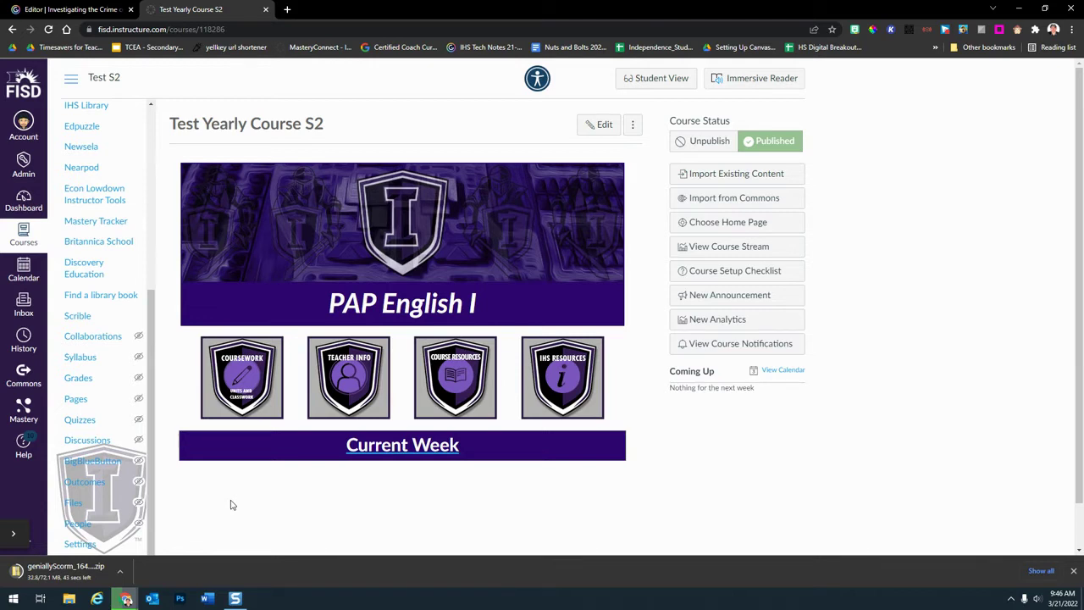
Move SCORM from hidden into the visible course navigation items and save.
click(80, 543)
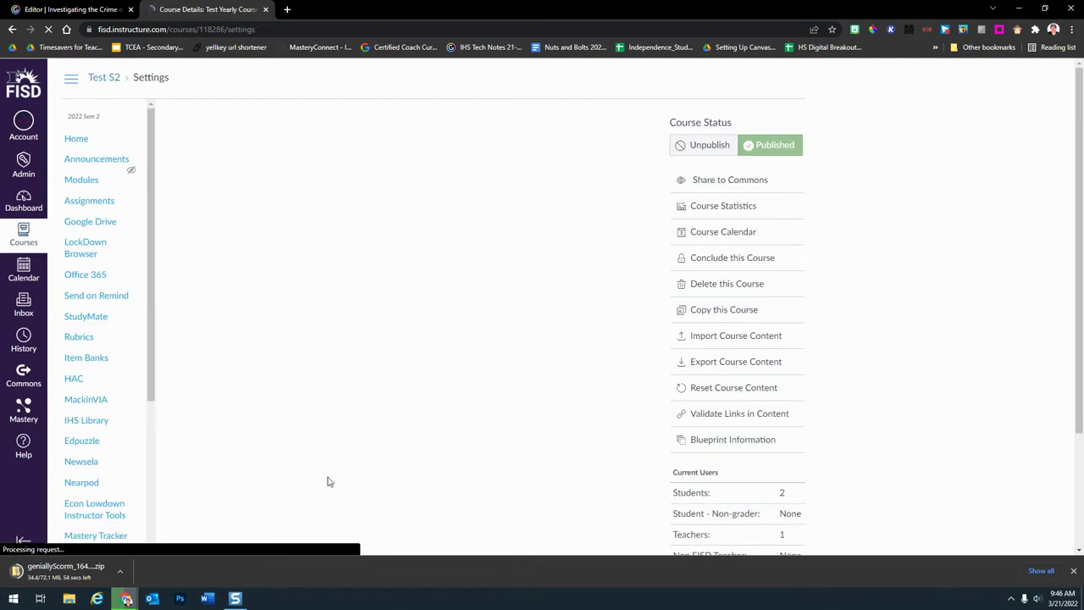
click(311, 125)
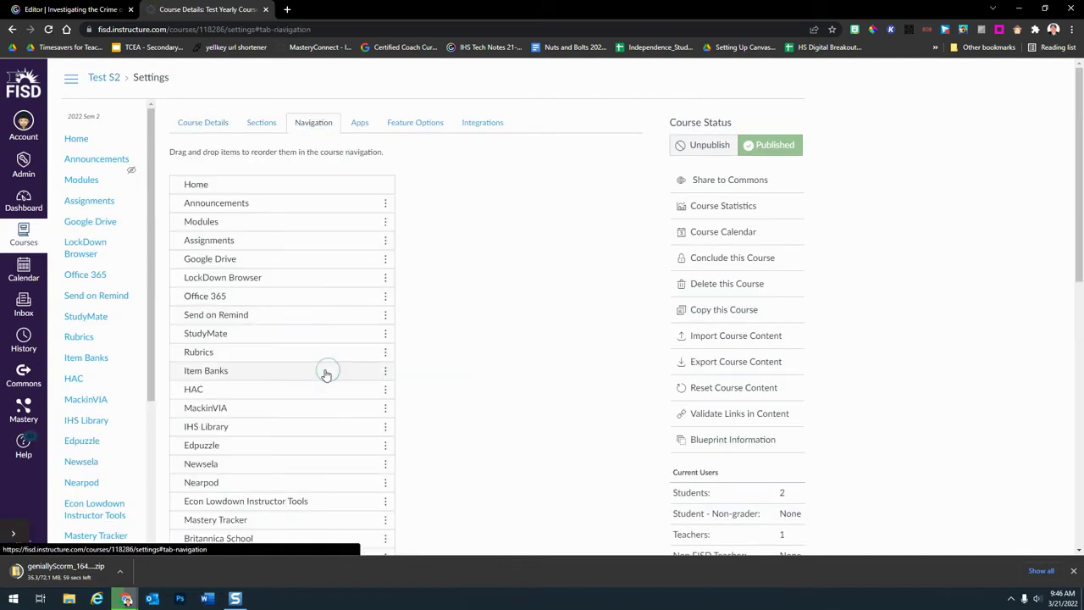
scroll(324, 370, down, 3)
scroll(326, 366, down, 1)
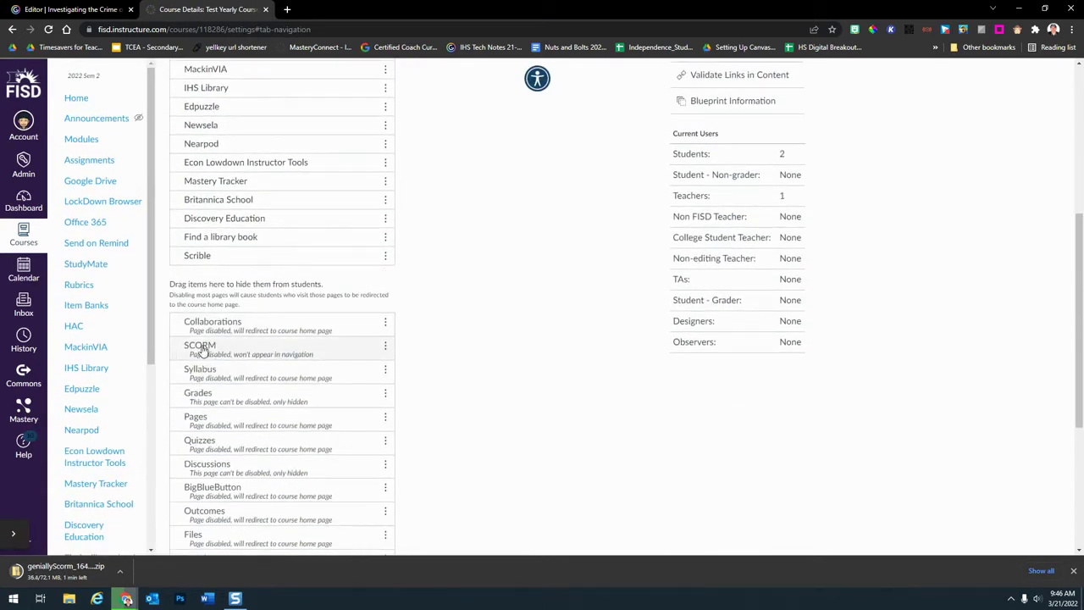
drag(212, 356, 211, 229)
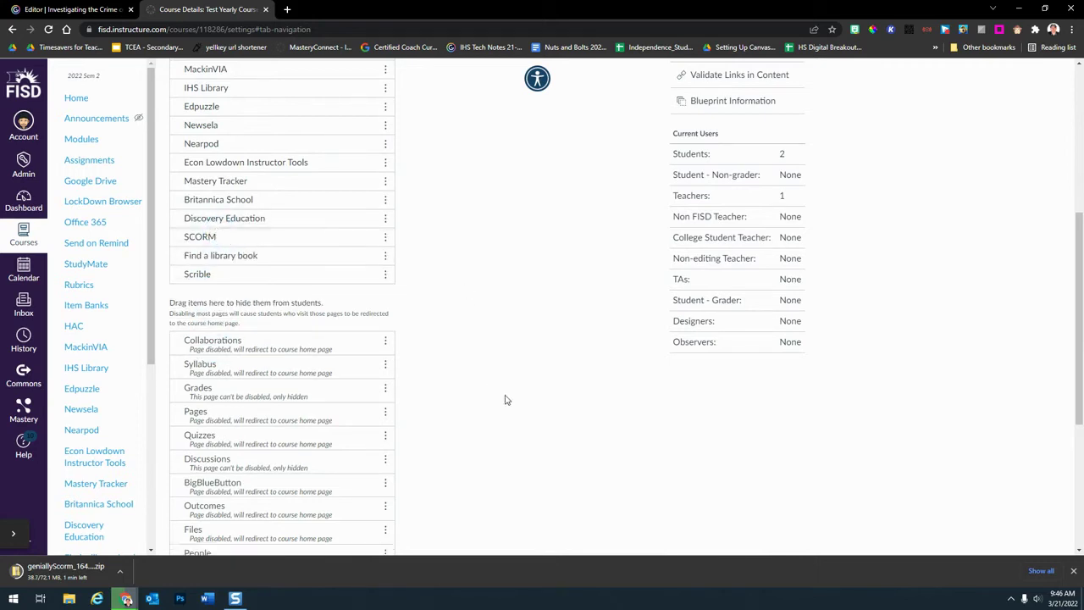
scroll(508, 436, down, 5)
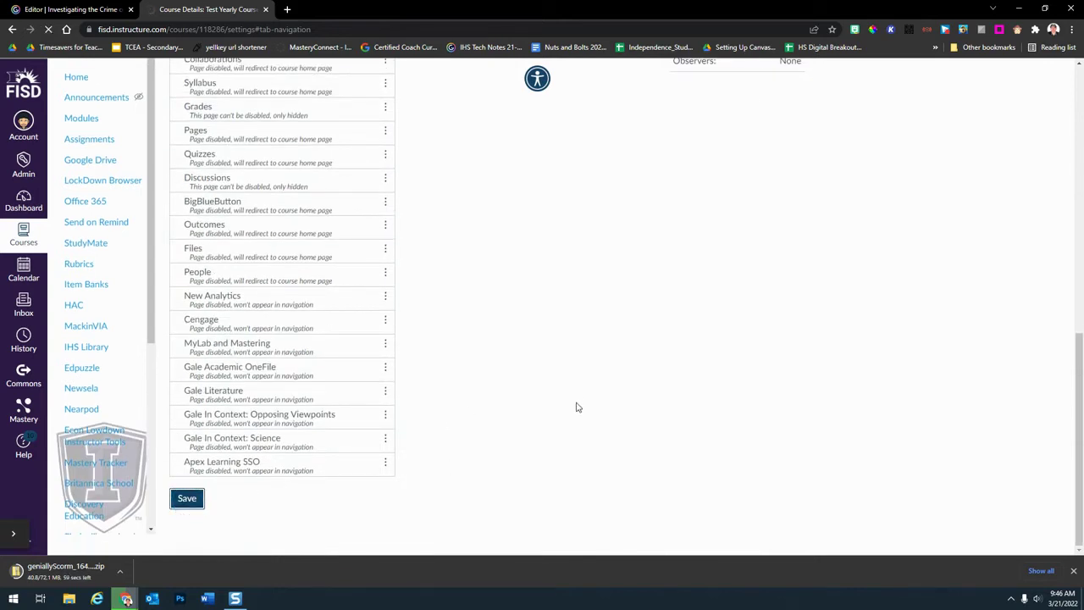
scroll(100, 300, down, 4)
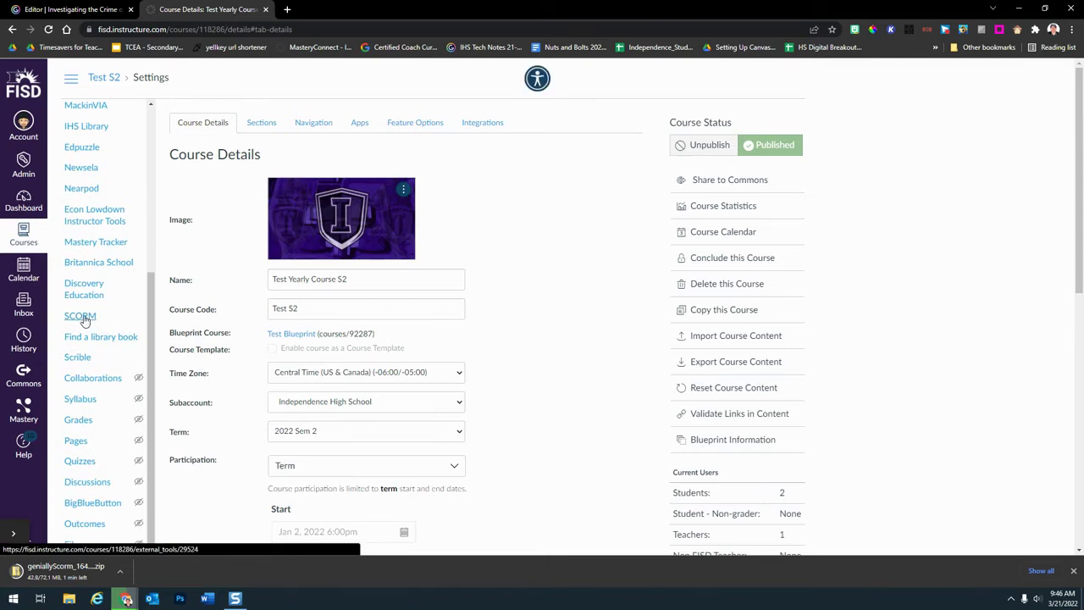
Delete both existing Lindbergh Baby packages from the course's SCORM page.
click(81, 316)
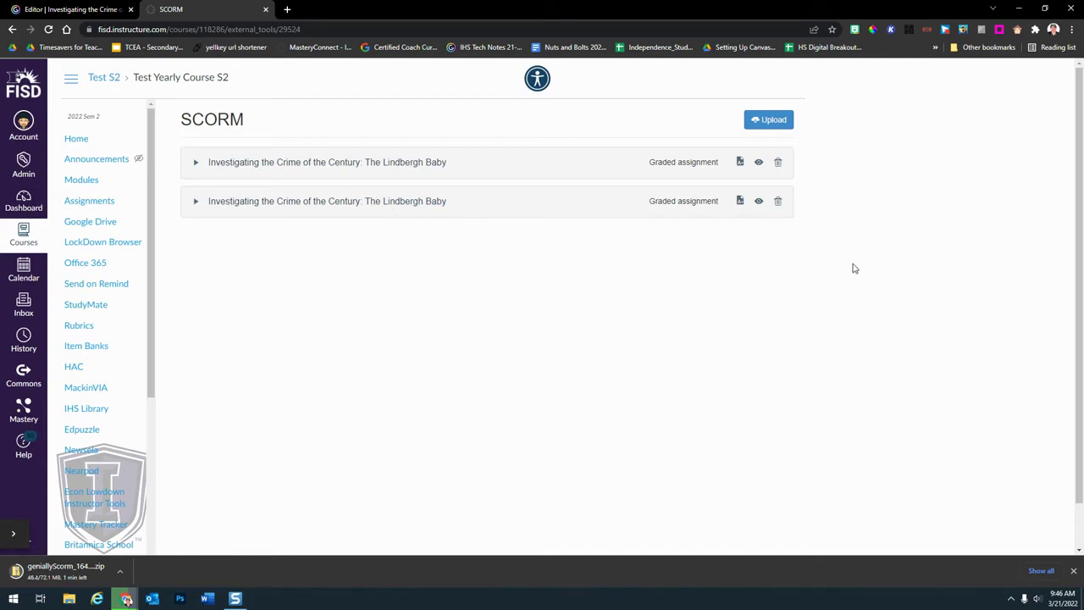
click(777, 162)
click(765, 164)
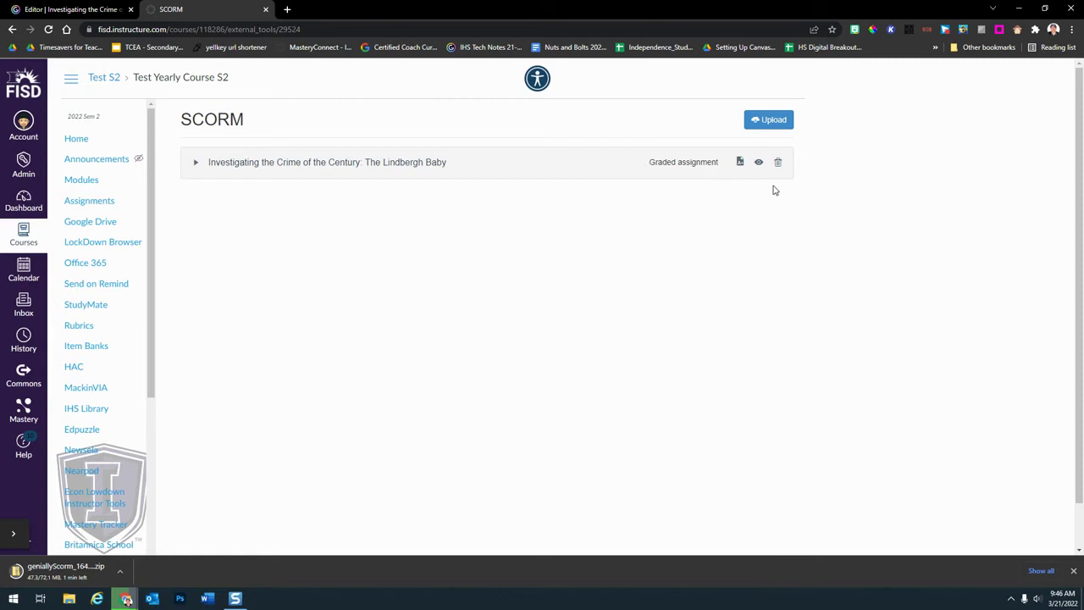
click(778, 162)
click(750, 164)
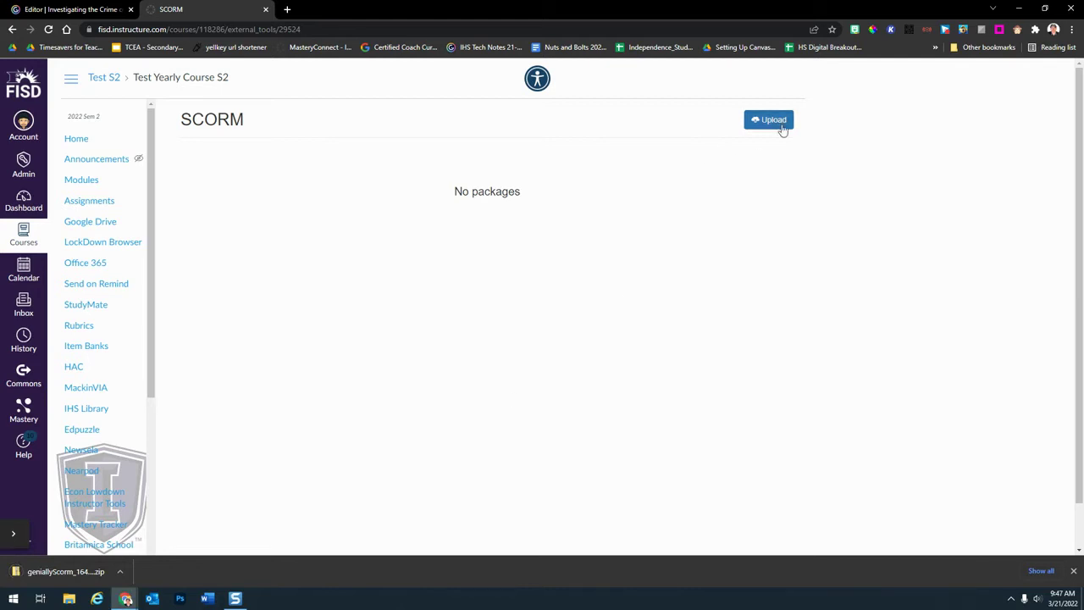
Upload the Genially SCORM zip and import it as a graded assignment.
click(779, 124)
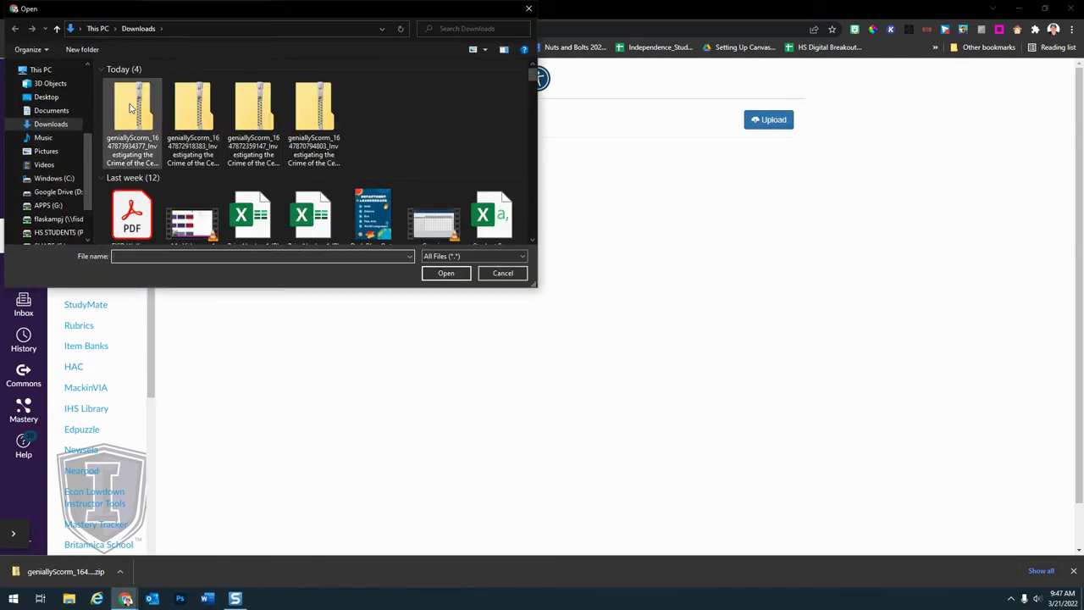
double_click(131, 107)
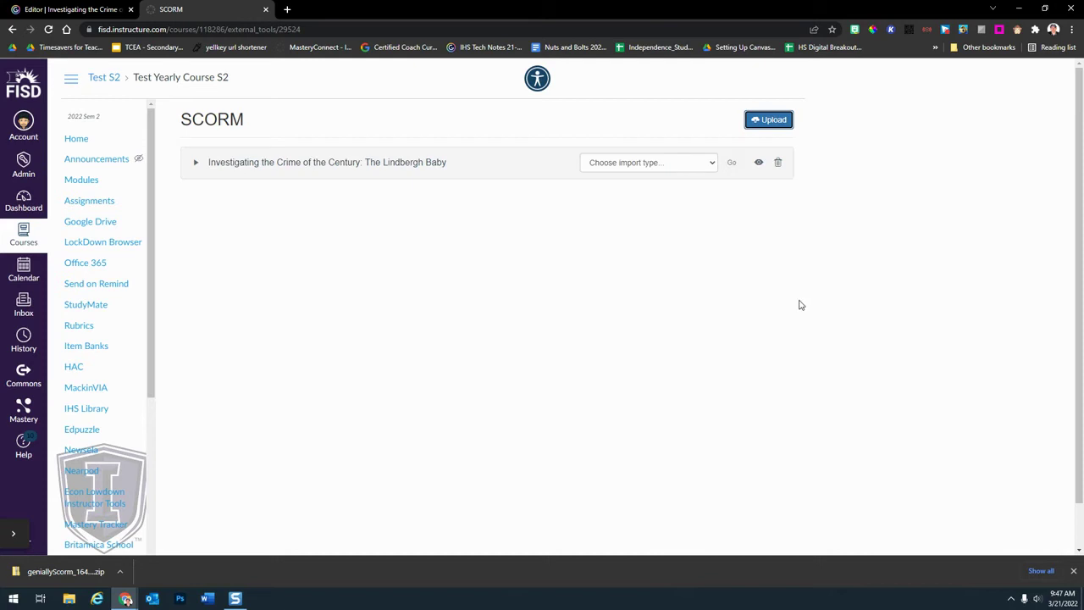
click(712, 167)
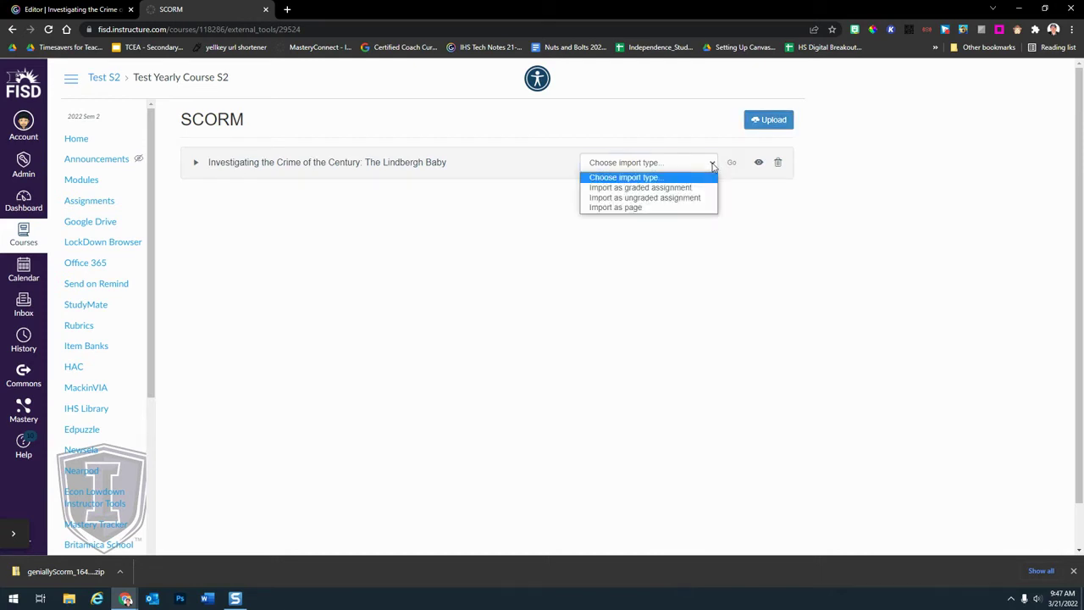
click(653, 188)
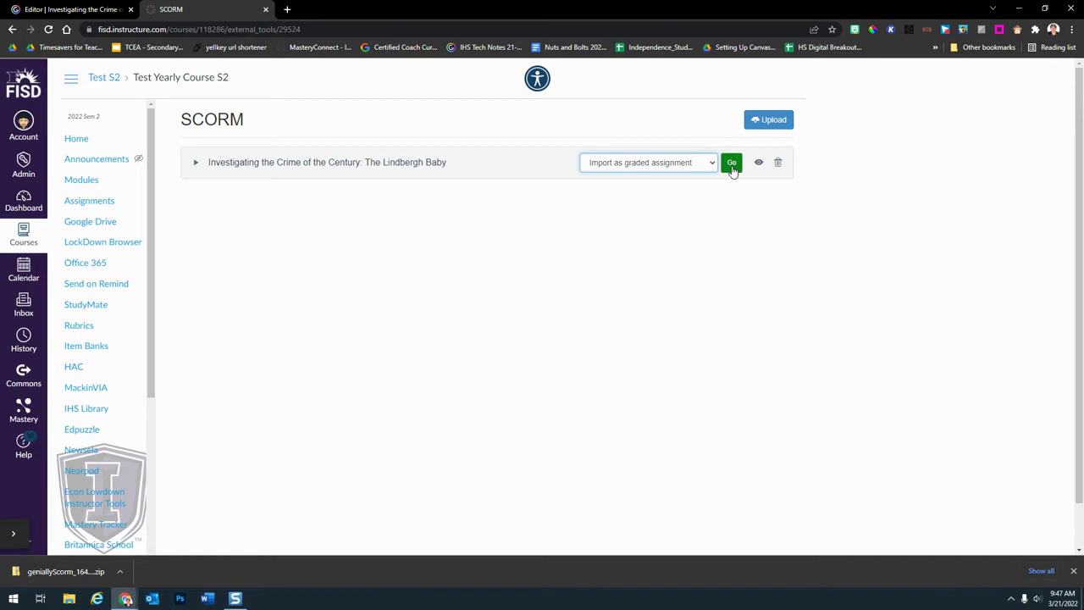
click(732, 165)
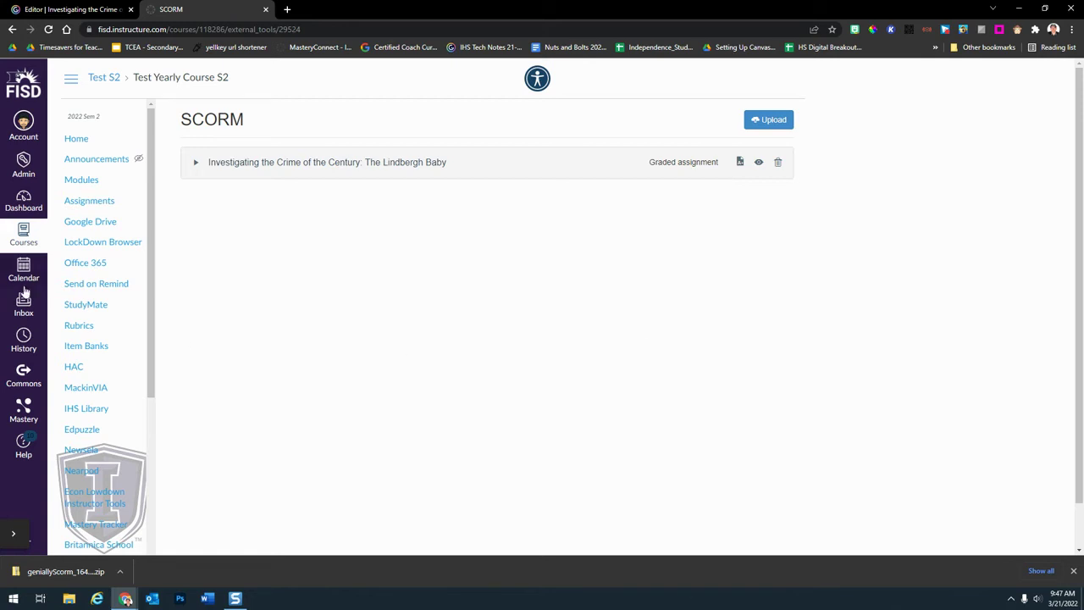
Publish the Lindbergh Baby assignment in the course's Assignments list.
scroll(104, 298, down, 2)
scroll(107, 300, up, 3)
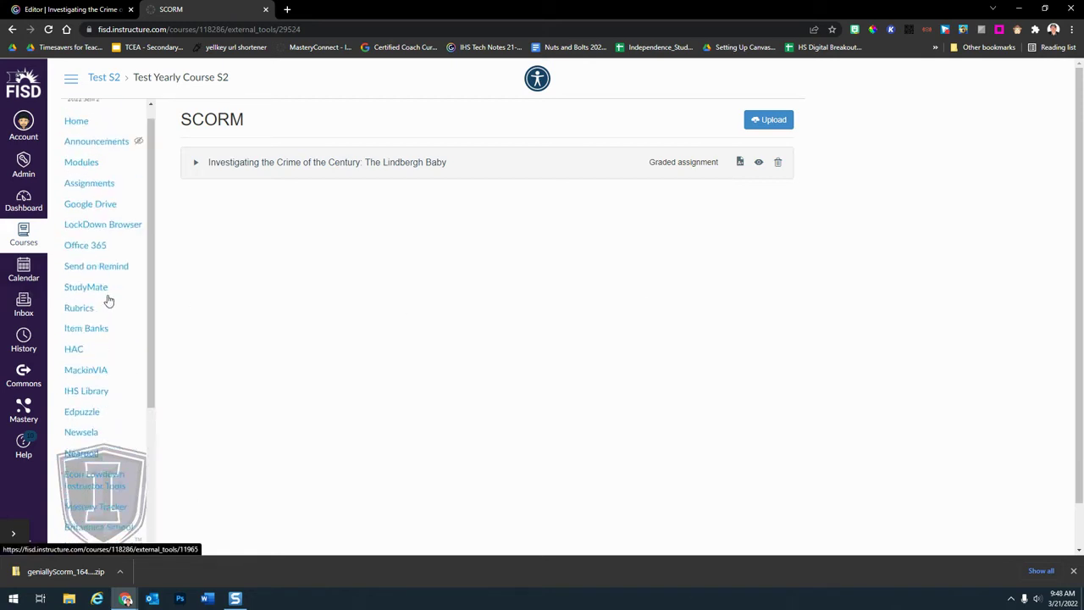
click(89, 200)
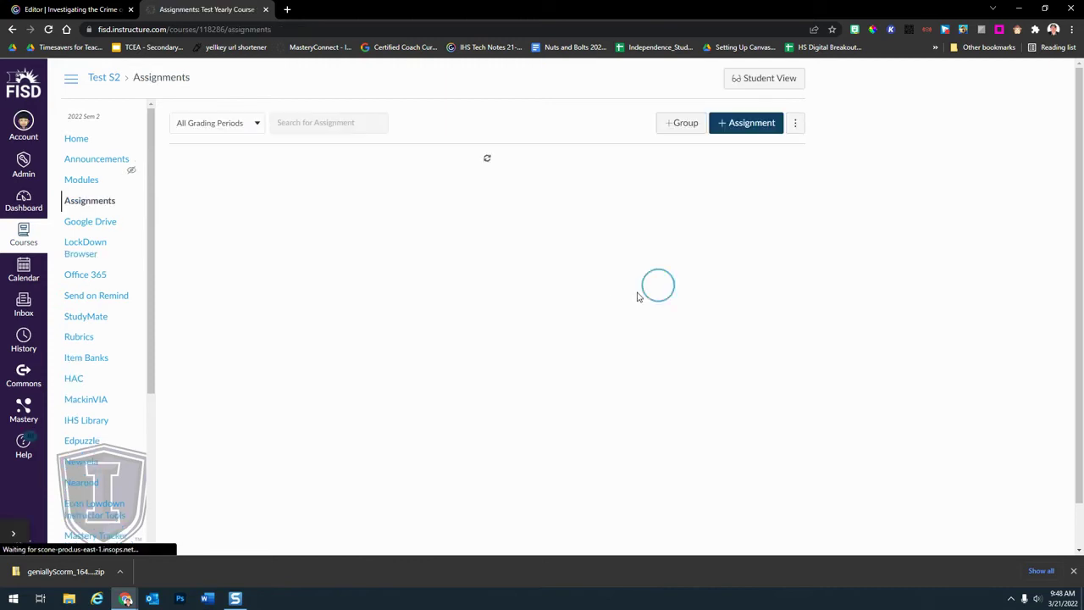
scroll(641, 292, down, 4)
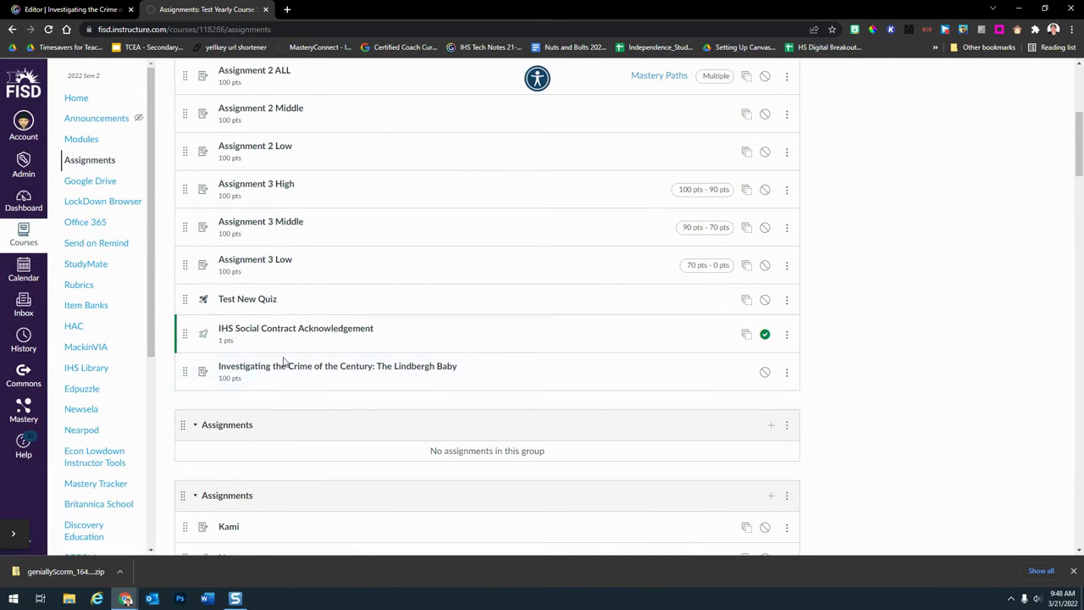
click(765, 380)
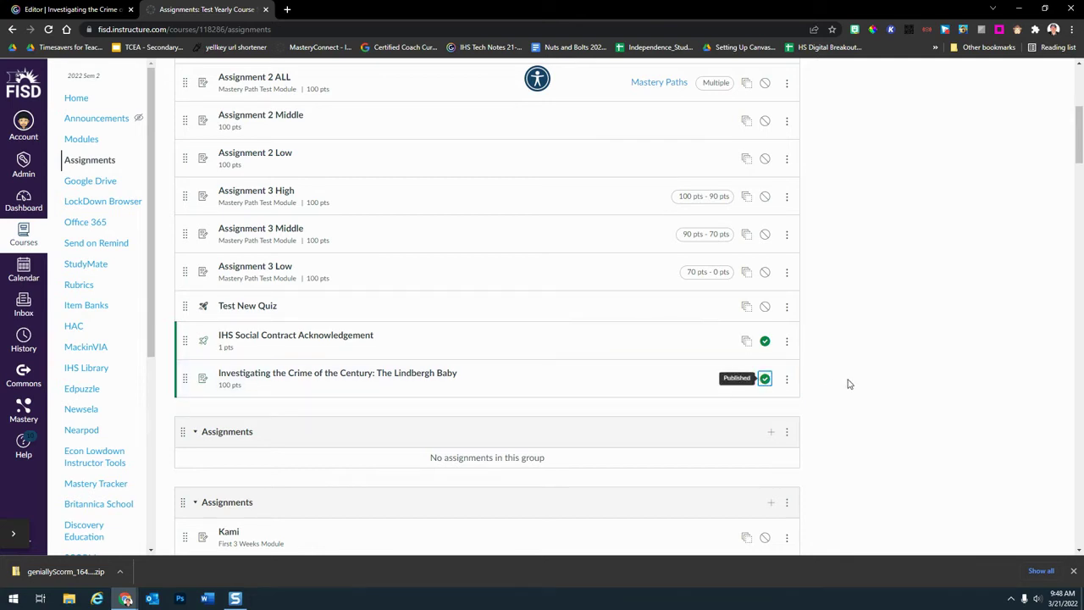
Enter Student View to see the course as the test student.
scroll(850, 383, up, 5)
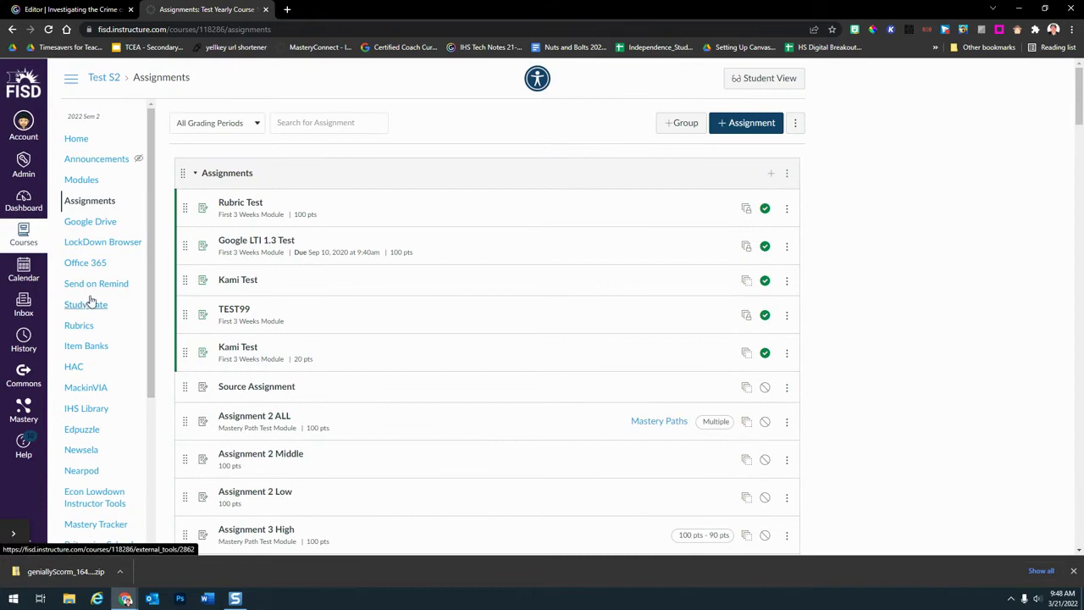
scroll(90, 333, down, 5)
click(104, 514)
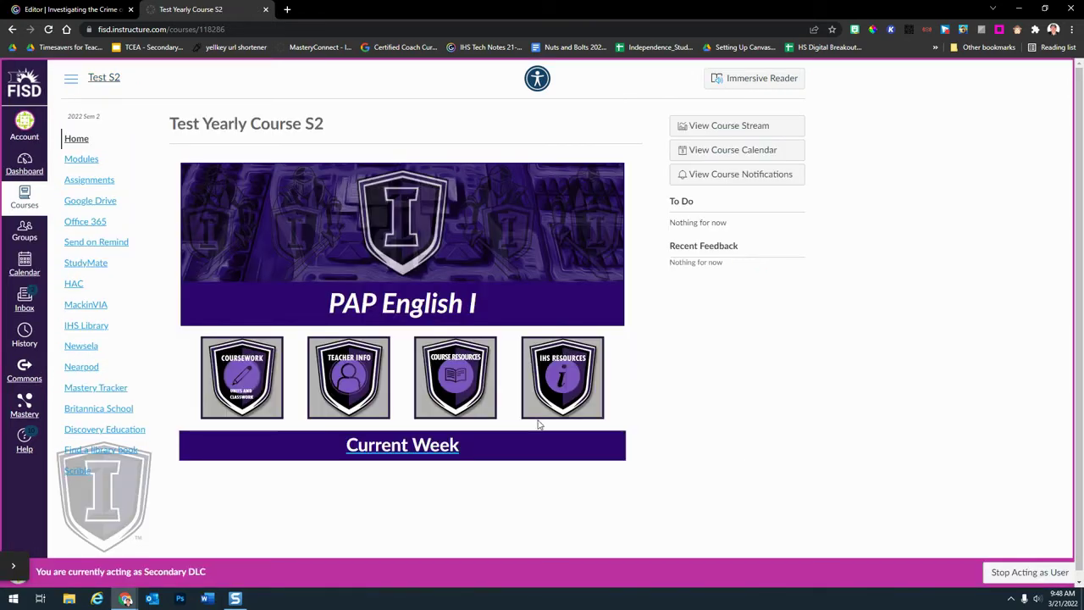
As the student, open the Investigating the Crime of the Century assignment from Assignments.
click(91, 184)
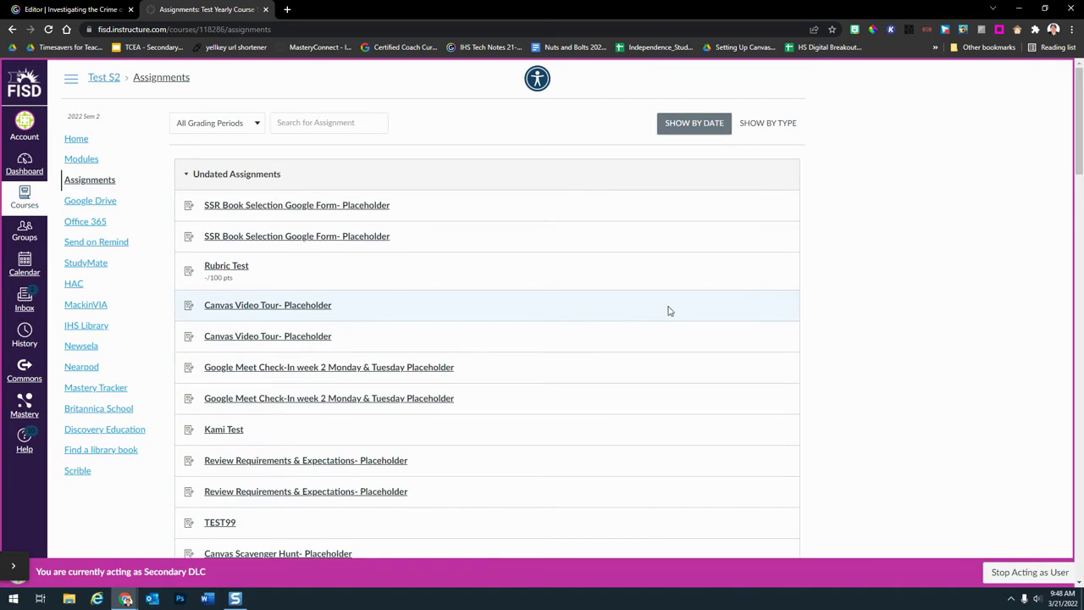
scroll(671, 311, down, 6)
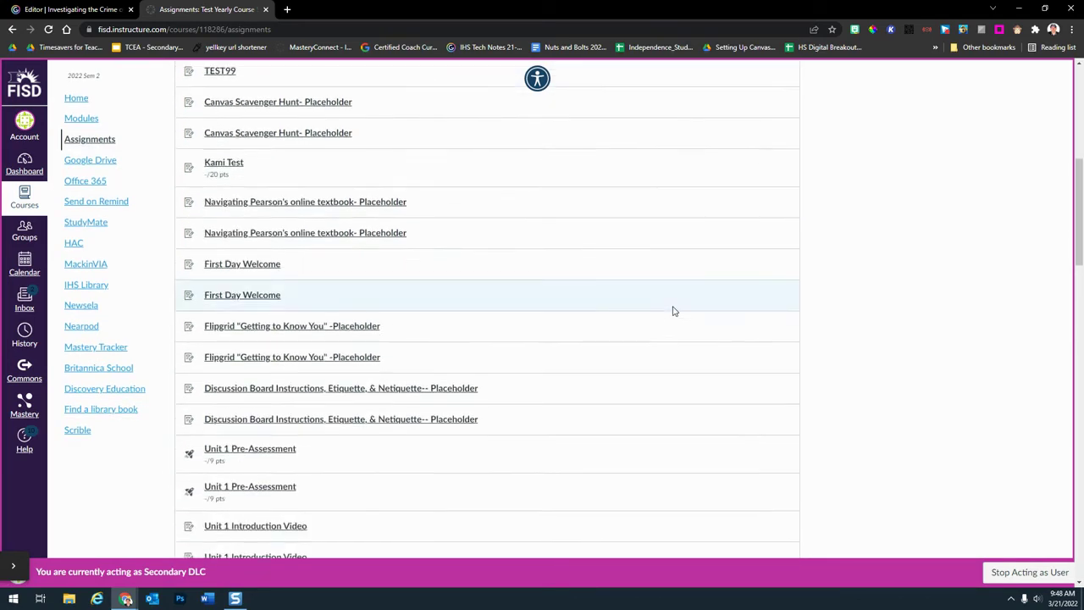
scroll(673, 311, down, 6)
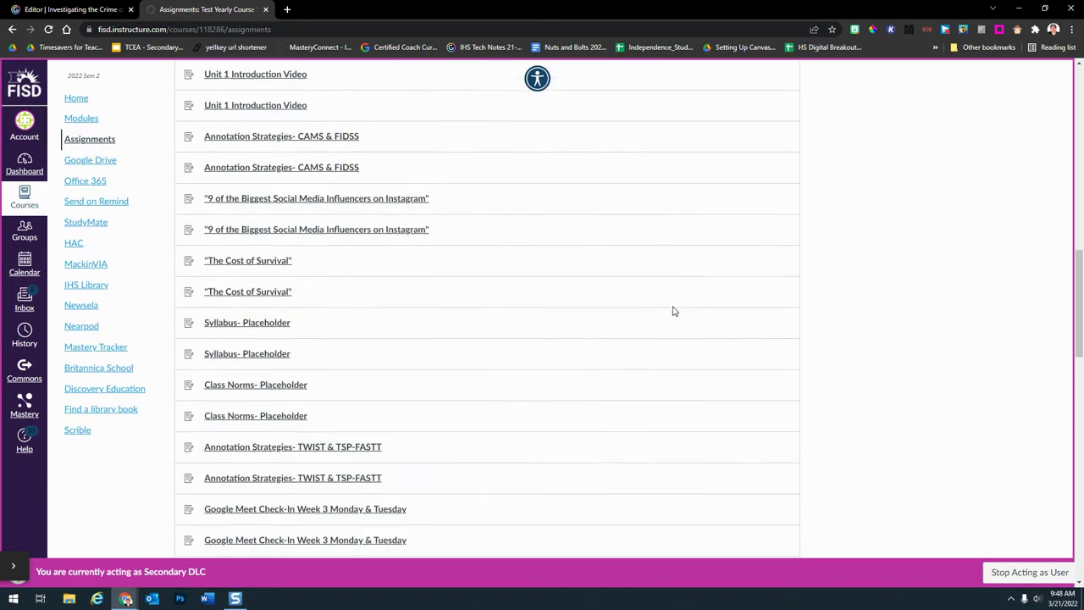
scroll(673, 311, down, 4)
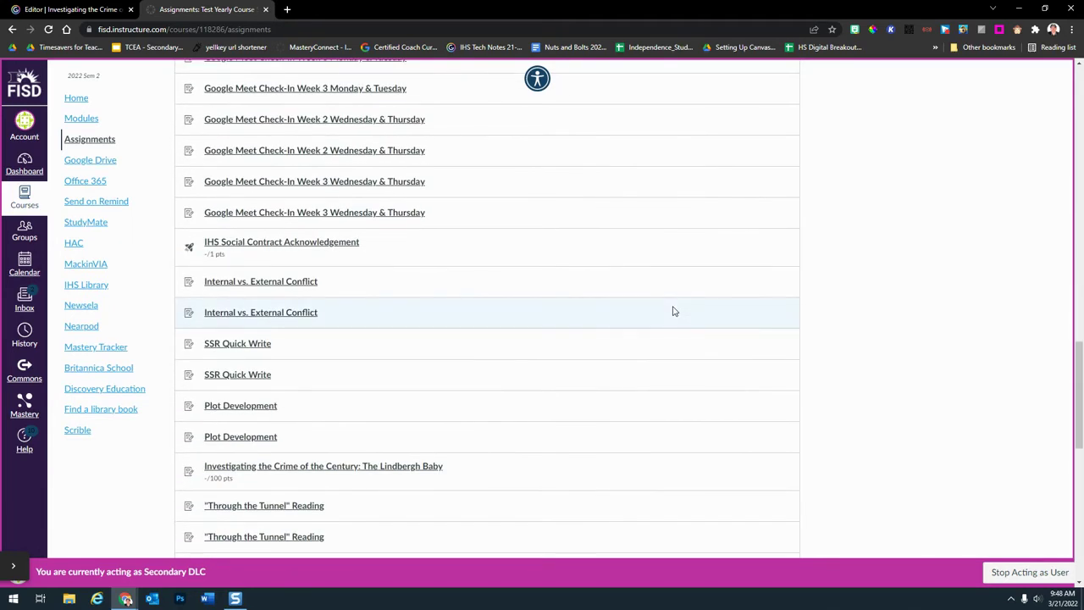
scroll(673, 311, down, 1)
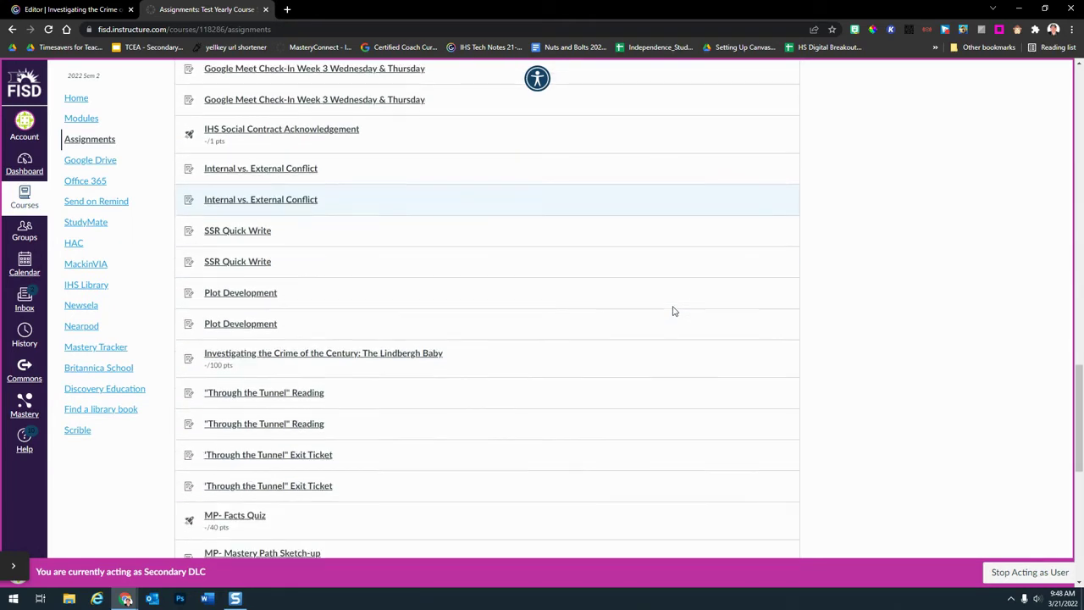
click(339, 359)
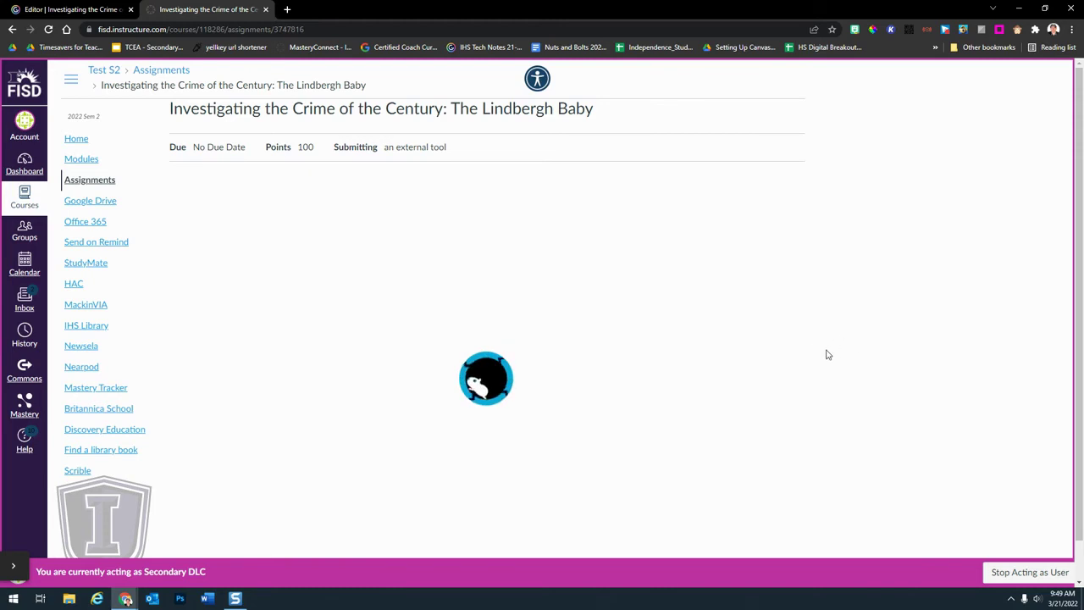
Dismiss the breakout's sound prompt, play a few slides, then stop acting as the student.
scroll(857, 356, down, 1)
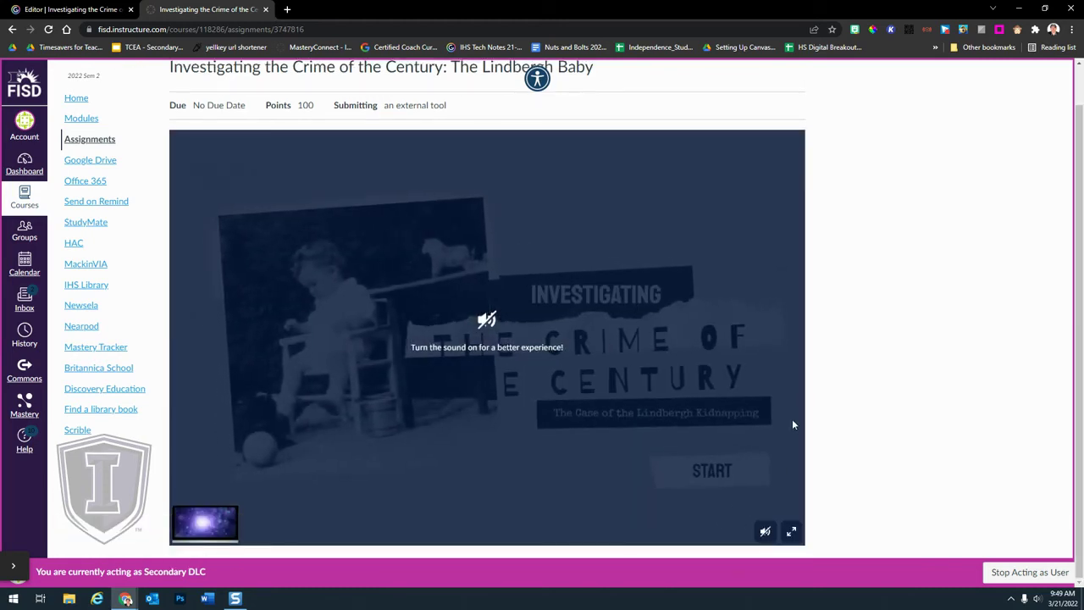
click(748, 476)
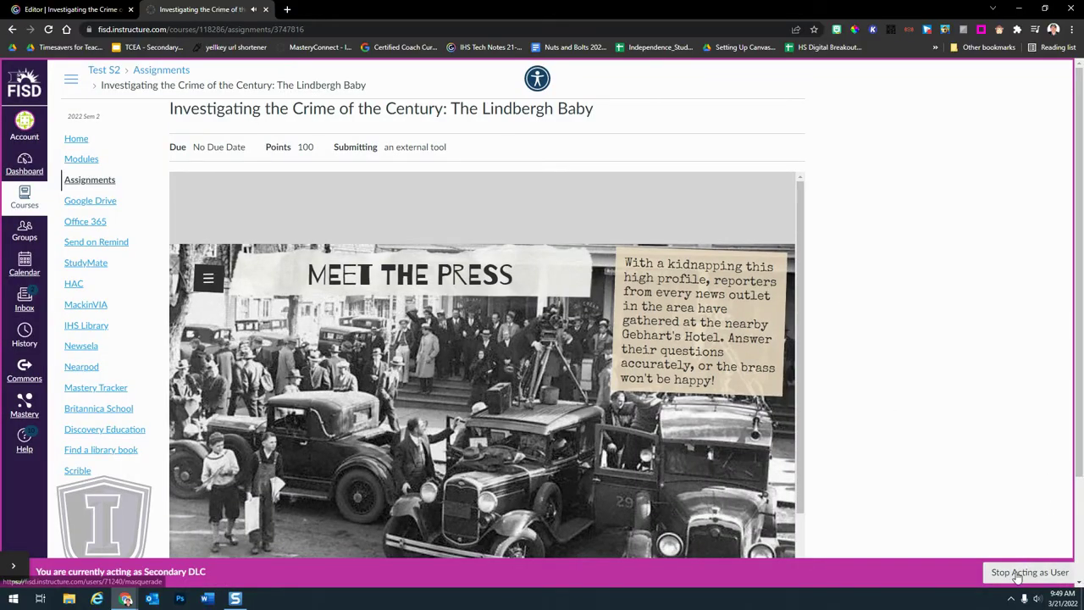
click(1027, 570)
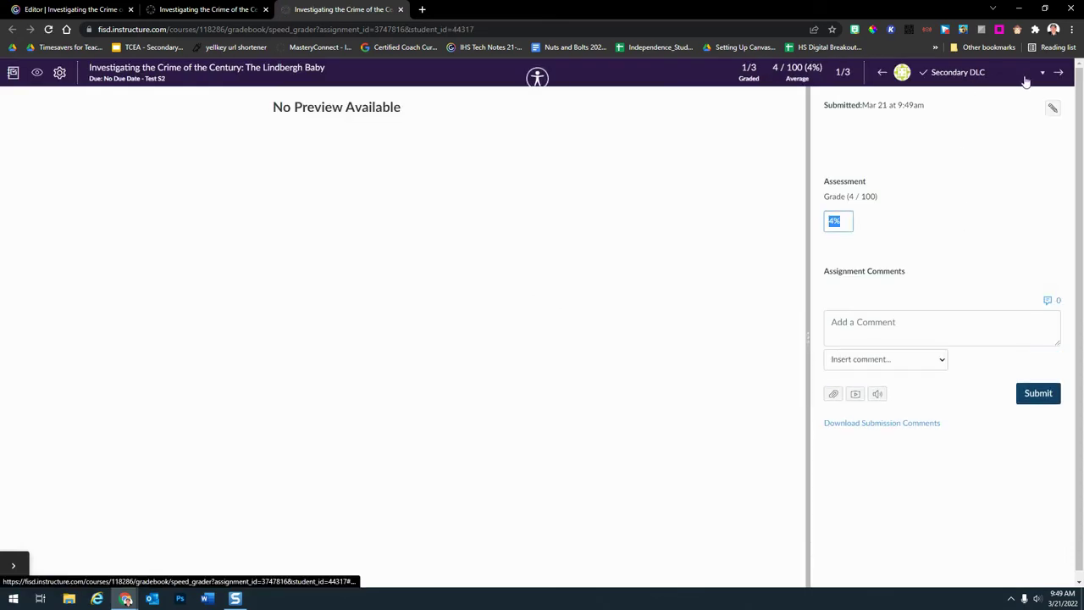
Check SpeedGrader's student list, keeping the test student selected.
click(1037, 75)
click(975, 108)
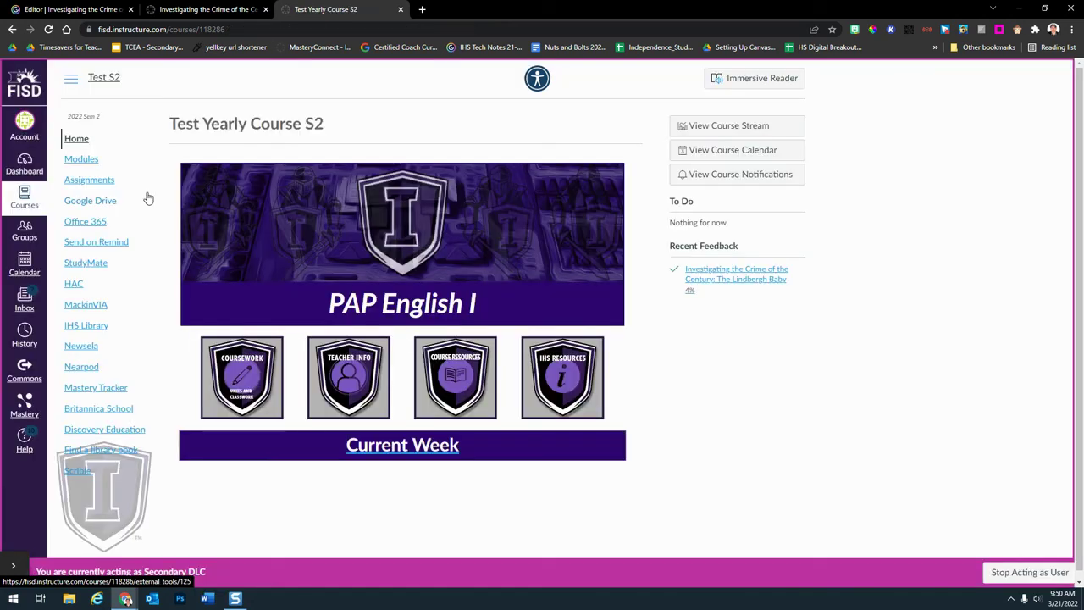
As the student, reopen the Lindbergh Baby assignment listed at 4/100 pts.
click(89, 180)
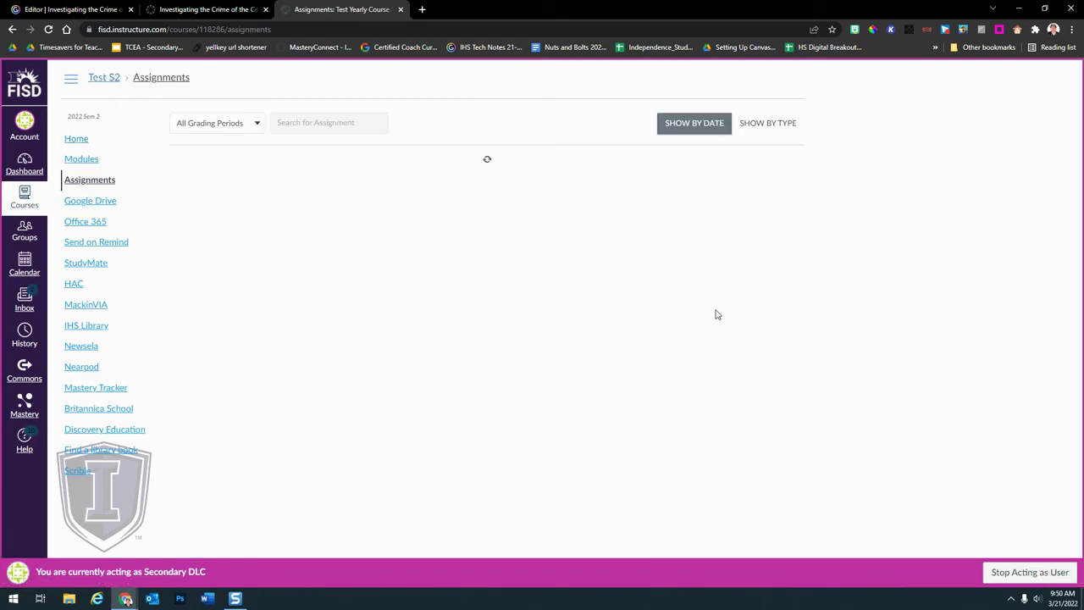
scroll(573, 313, down, 7)
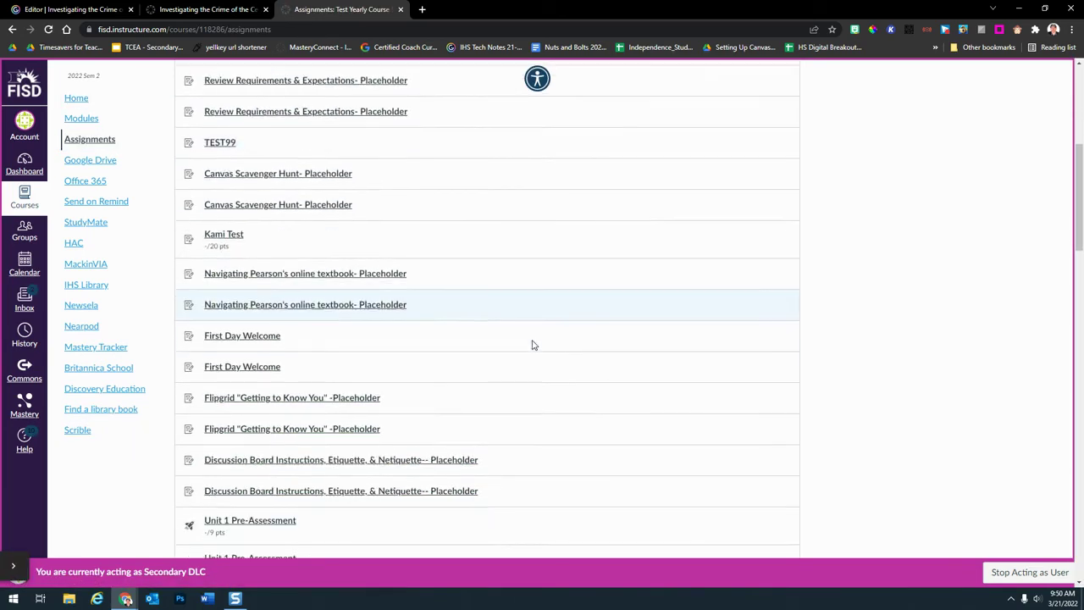
scroll(542, 345, down, 10)
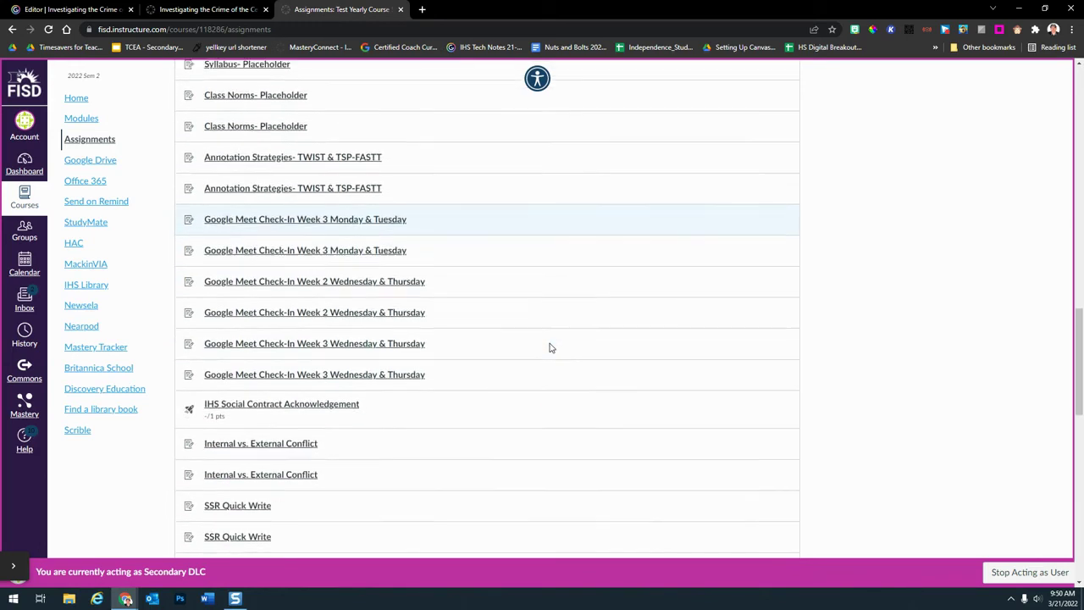
scroll(508, 348, down, 2)
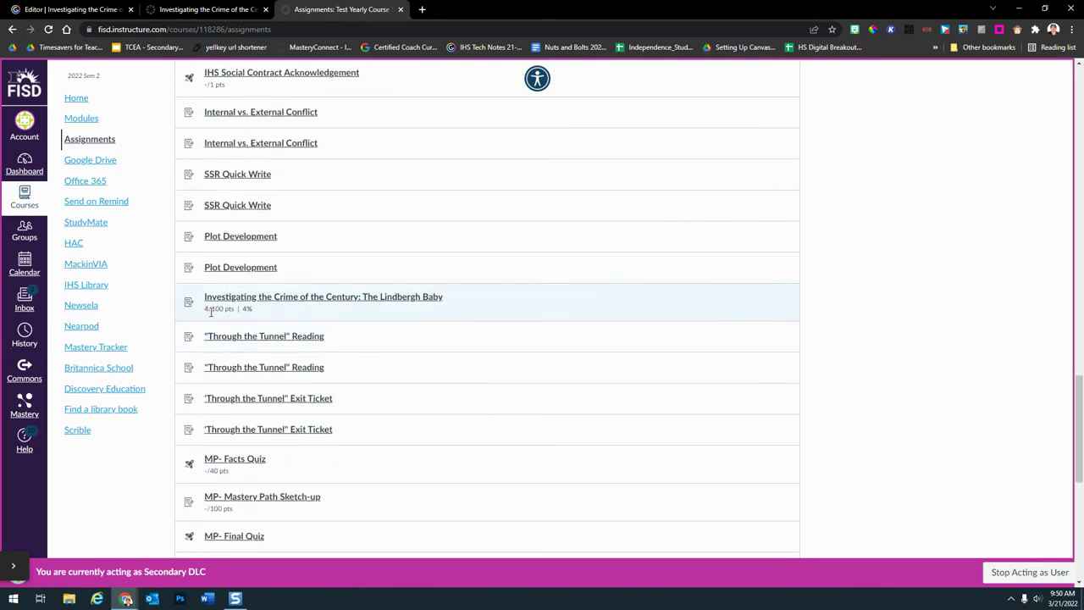
click(354, 300)
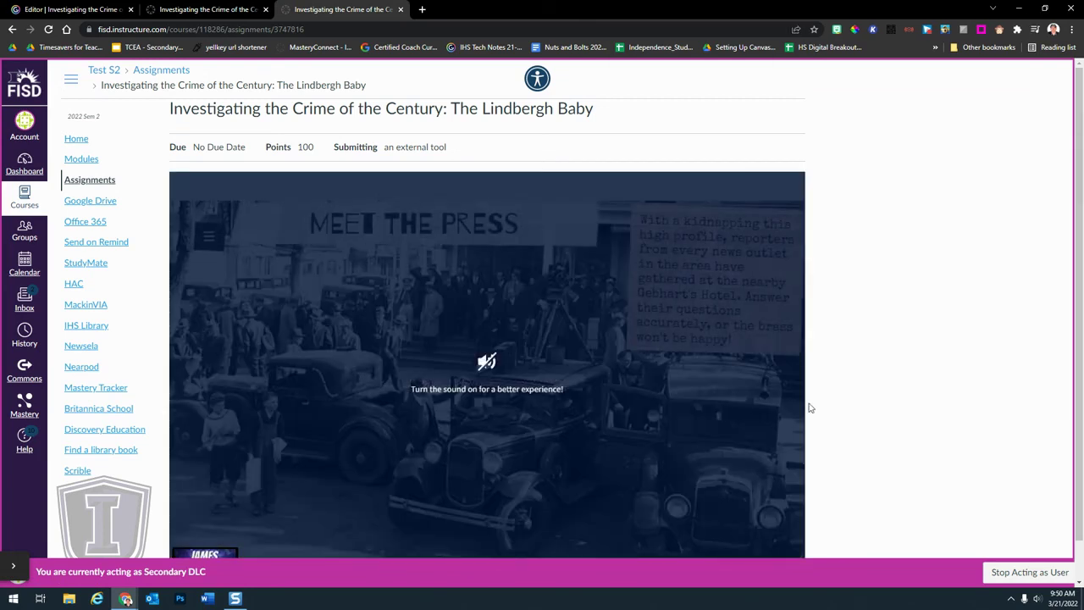
Stop acting as the test student to return to the teacher's view of the course.
scroll(832, 412, down, 1)
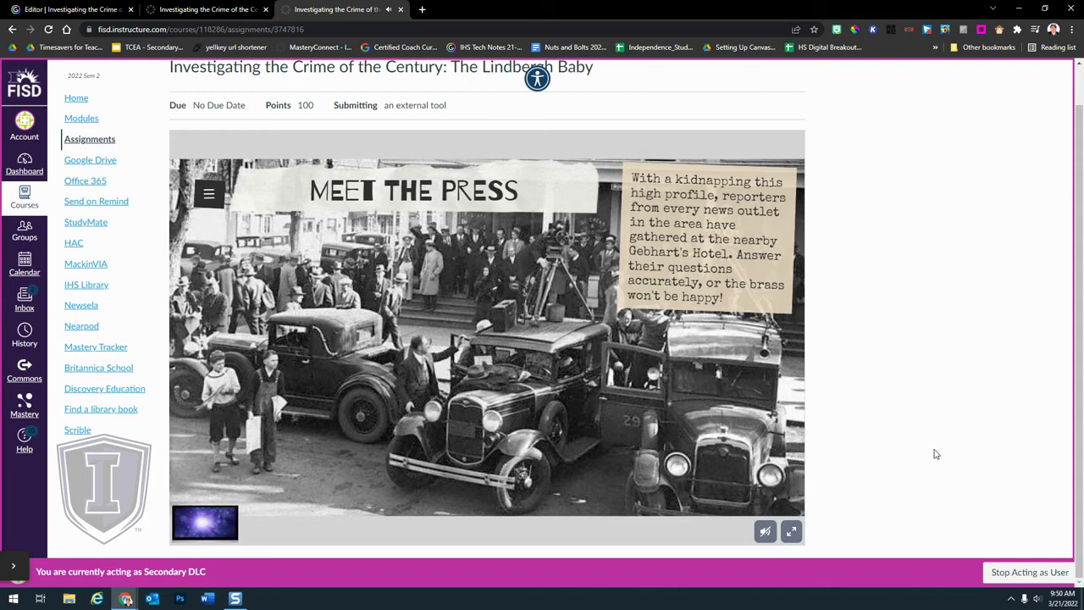
click(1030, 575)
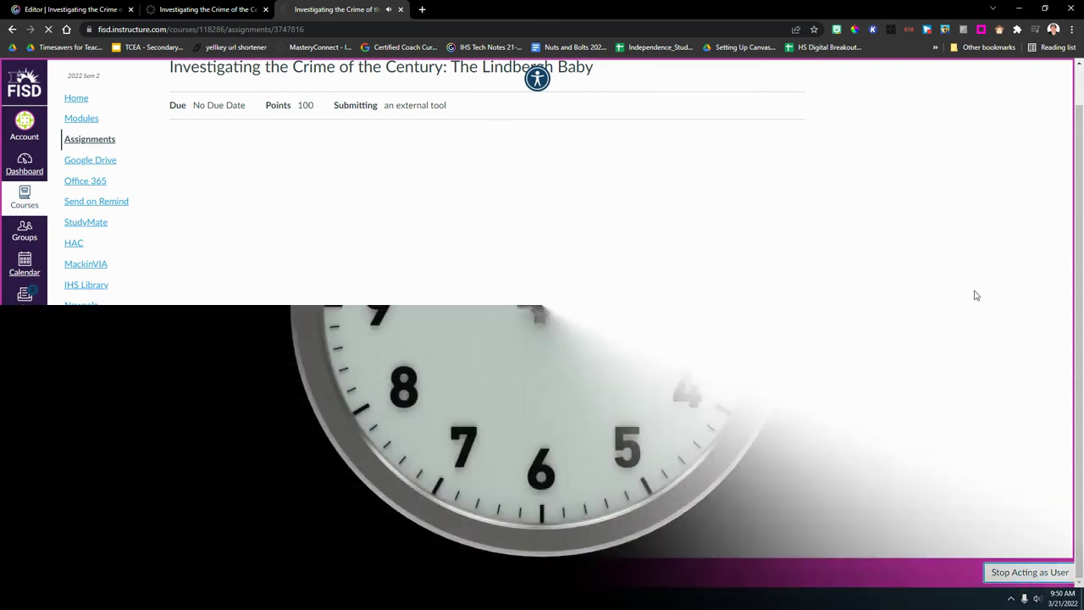